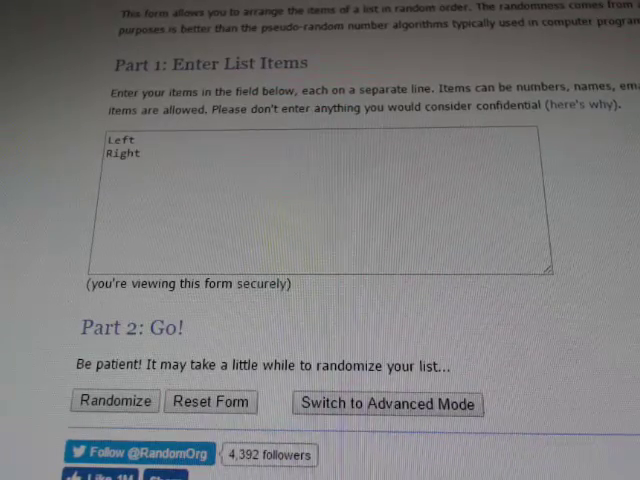
Randomize the Left/Right list and reshuffle it four more times until Left ranks first
left_click(118, 404)
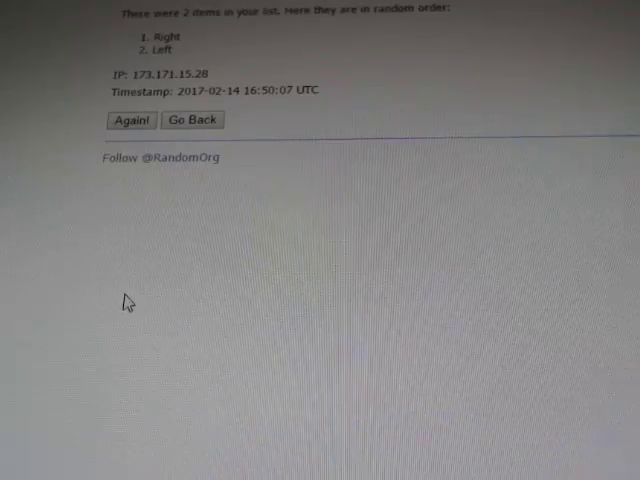
left_click(131, 120)
left_click(131, 152)
left_click(131, 152)
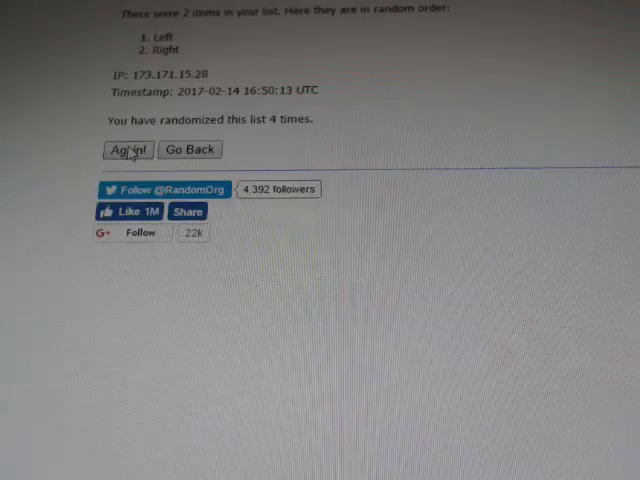
left_click(131, 152)
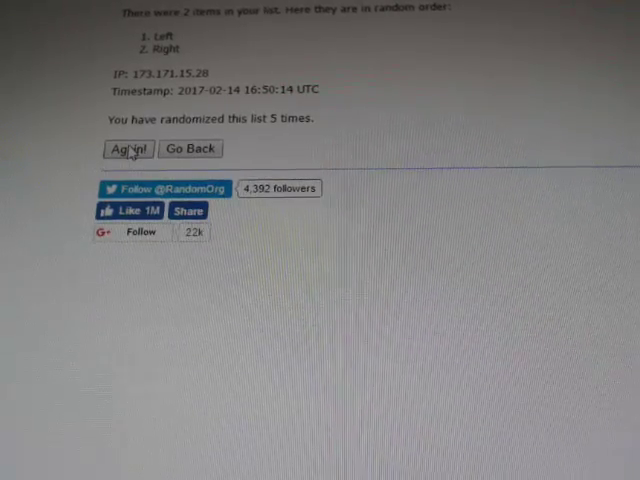